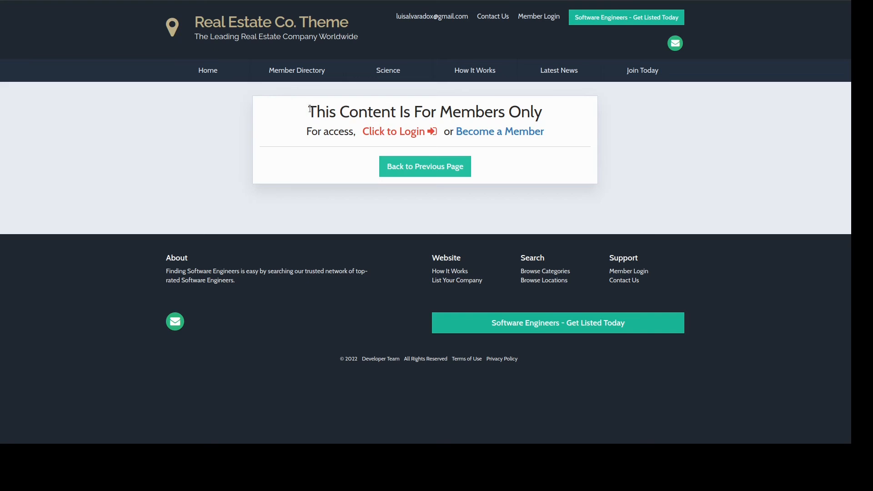
- Open the login popup from the members-only content notice, examine it and close it
drag(334, 109, 663, 120)
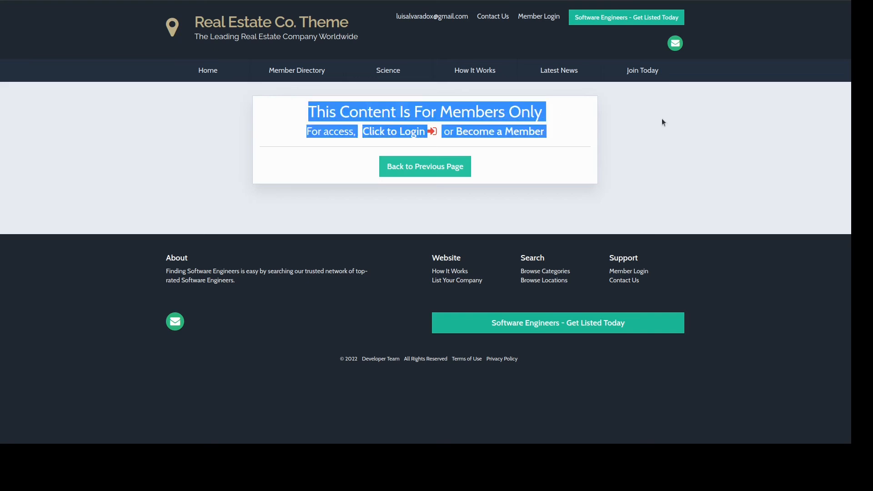
click(541, 116)
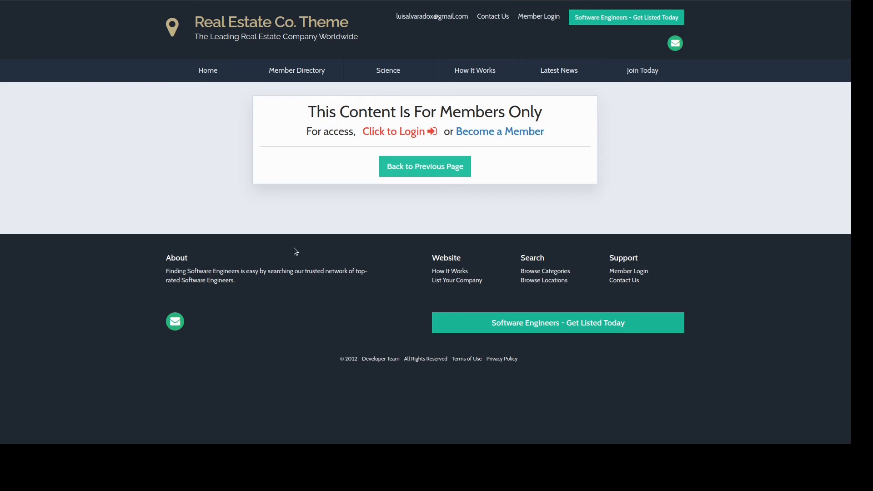
click(400, 131)
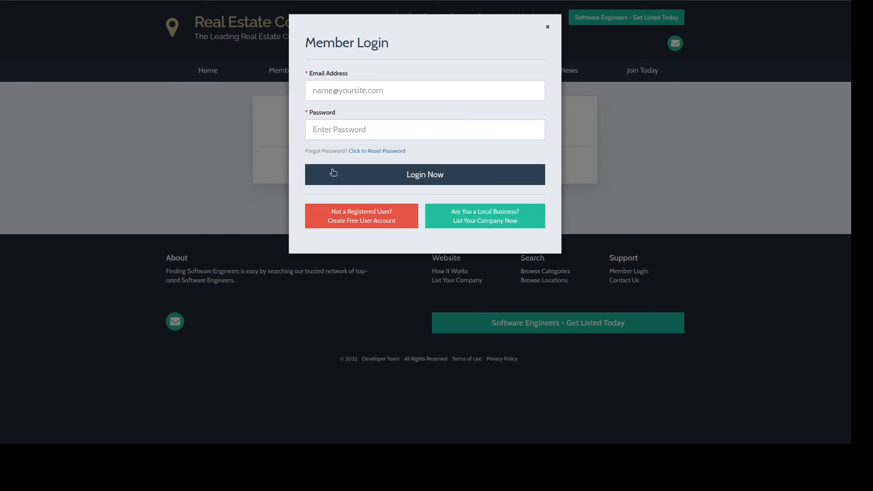
click(548, 29)
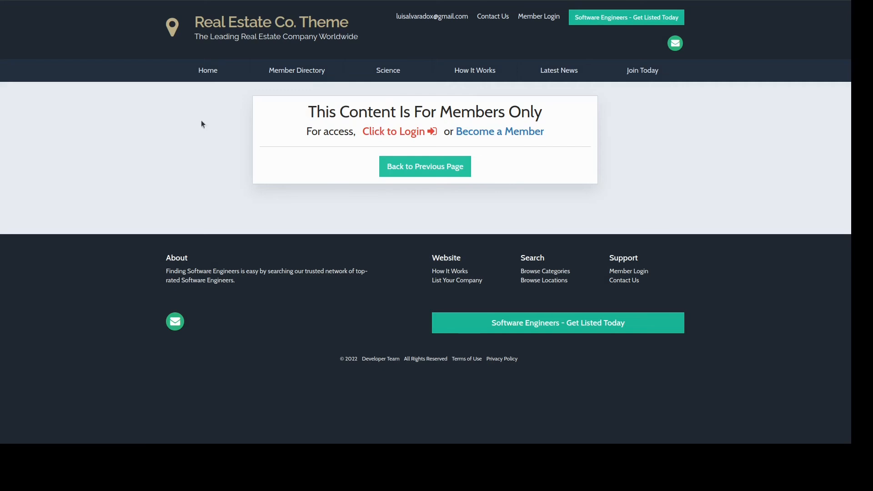
- Check where the homepage header's Member Login link leads, examine the full login page and return to the homepage
click(208, 72)
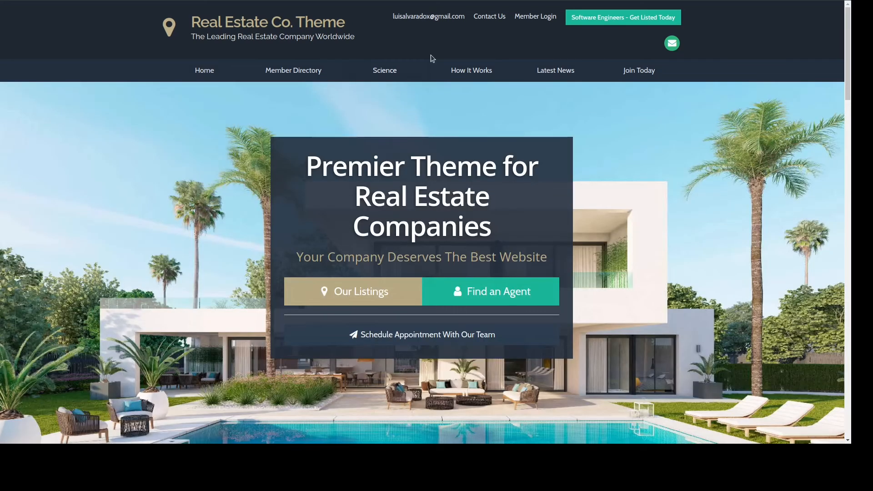
click(541, 20)
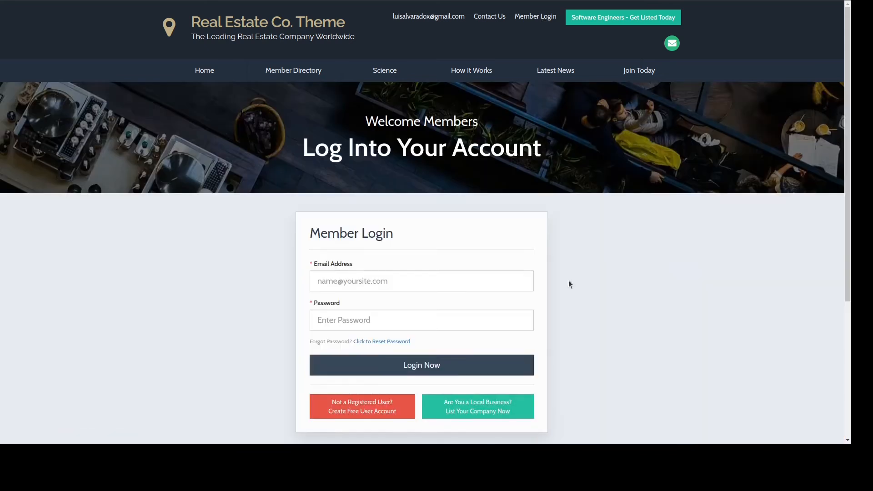
scroll(636, 250, down, 2)
scroll(635, 264, up, 2)
key(alt+Left)
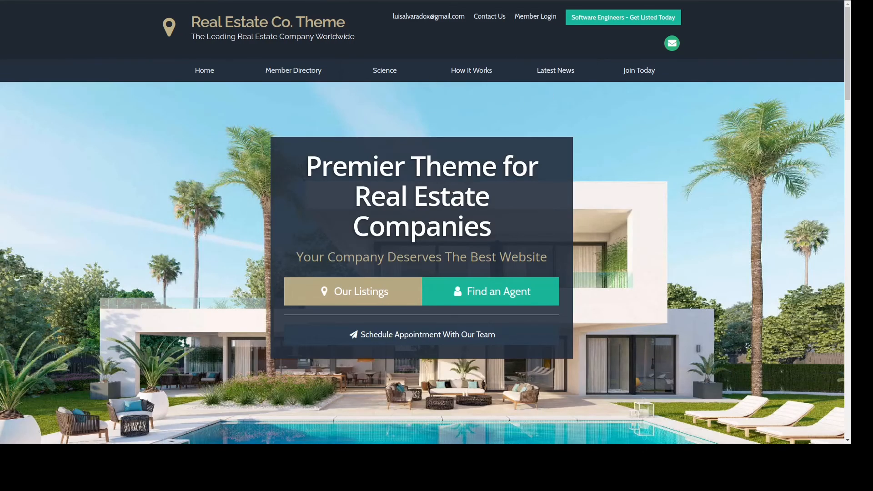
- Switch to the site admin's member-login widget results and open the "Bootstrap Theme - Display - Members Only Message" widget for editing
key(ctrl+shift+Tab)
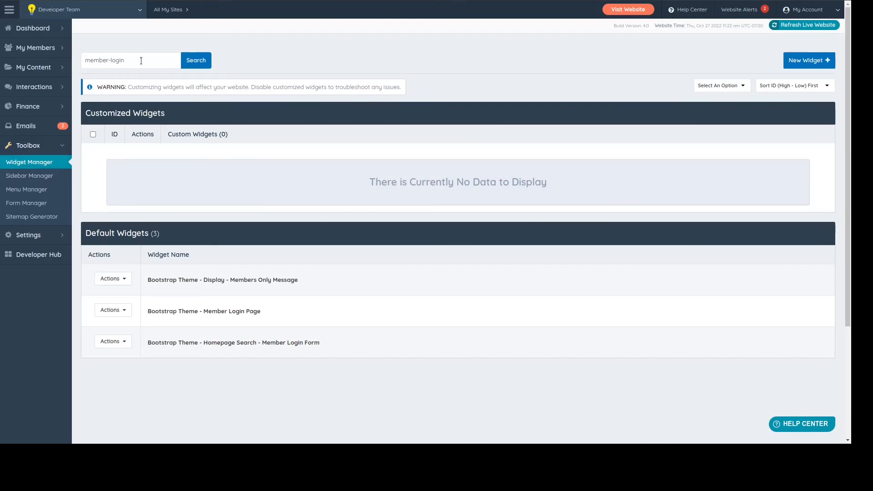
drag(124, 60, 84, 59)
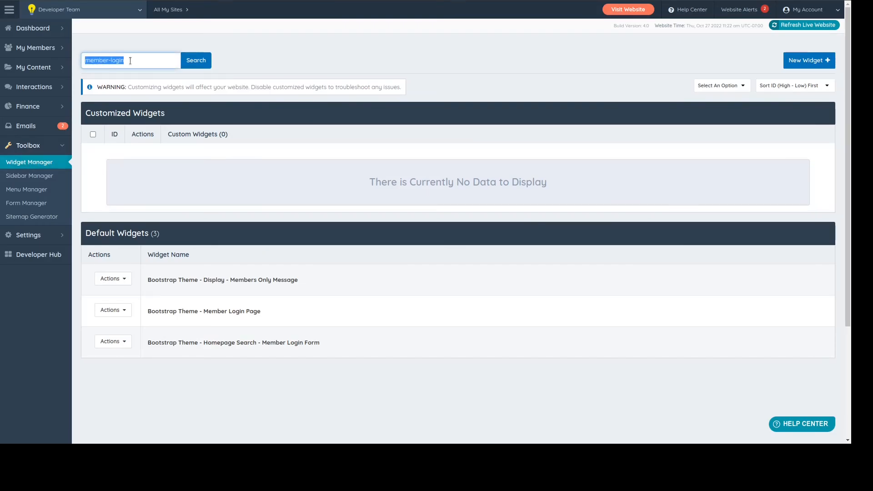
click(101, 60)
drag(152, 282, 320, 283)
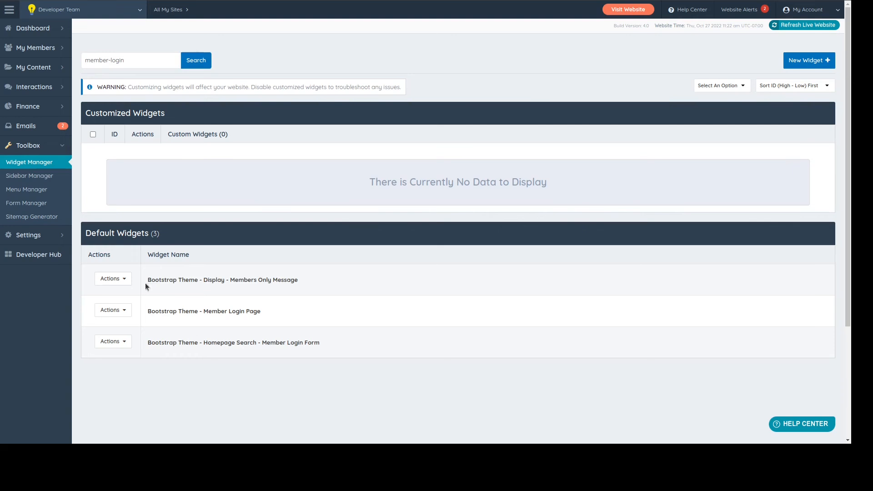
click(113, 278)
click(258, 282)
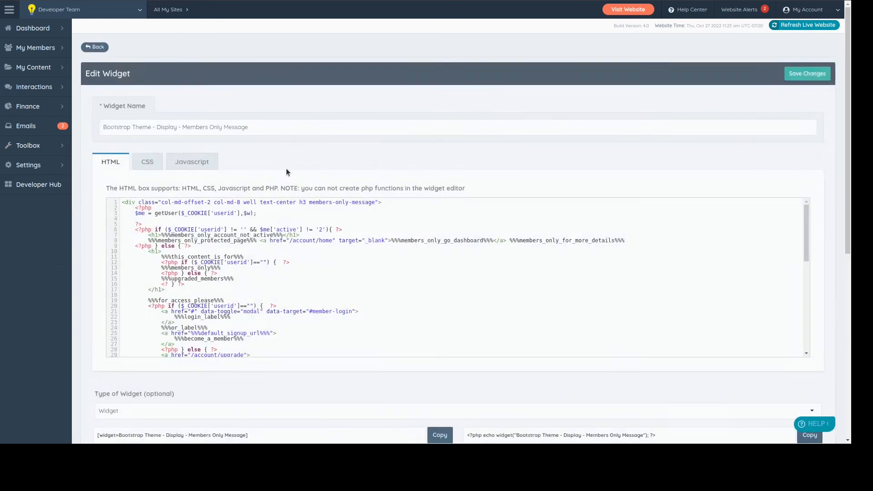
- Copy the complete member-login modal div block, lines 41 to 54, from the widget's HTML code
scroll(301, 133, down, 2)
scroll(273, 252, down, 8)
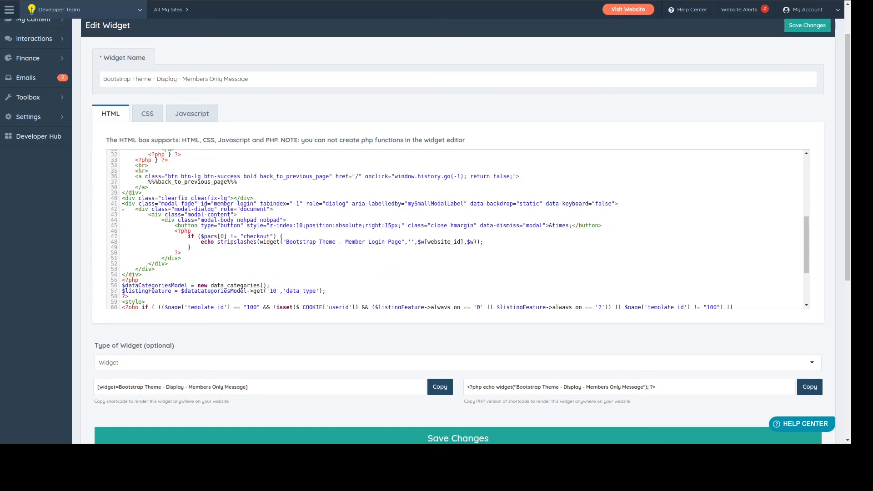
drag(121, 204, 152, 275)
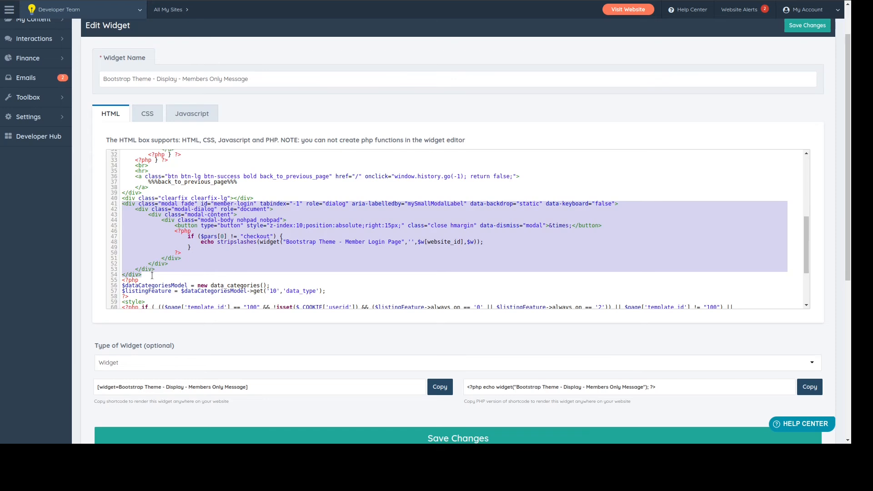
scroll(47, 272, up, 1)
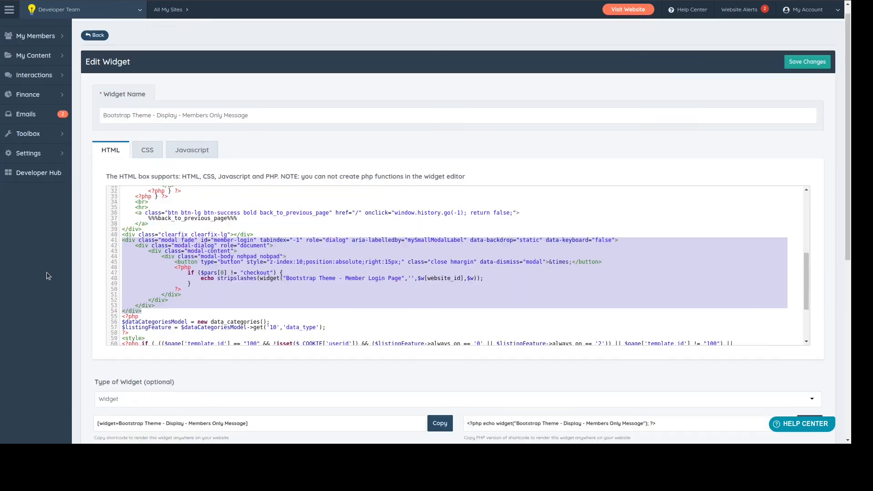
- Open the Custom CSS / HEAD section of the Design Settings at the Additional Footer Code
mouse_move(36, 169)
click(101, 178)
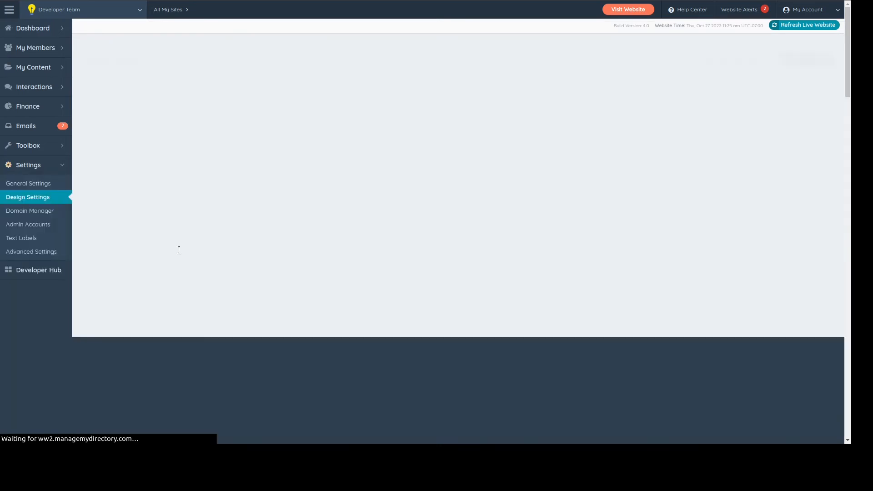
click(366, 98)
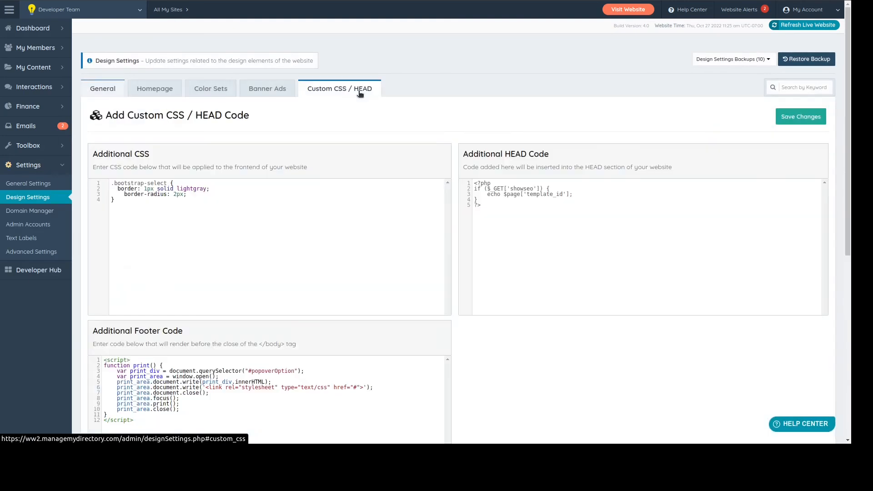
scroll(175, 298, down, 3)
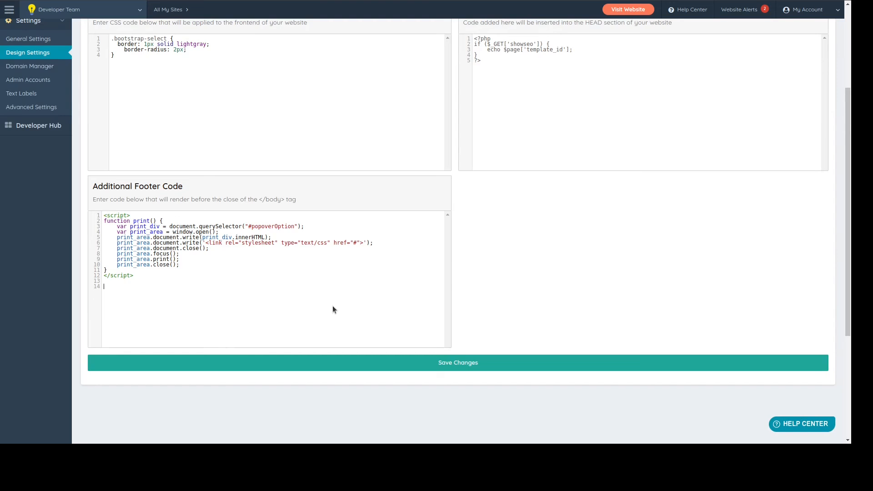
- Replace the existing Additional Footer Code with the copied member-login modal block and save the changes
key(shift+Up)
key(shift+Up)
key(shift+Up)
key(shift+Up)
key(shift+Up)
key(shift+Up)
key(shift+Up)
key(shift+Up)
key(shift+Up)
key(shift+Up)
key(shift+Up)
key(shift+Up)
key(shift+Up)
key(BackSpace)
key(ctrl+v)
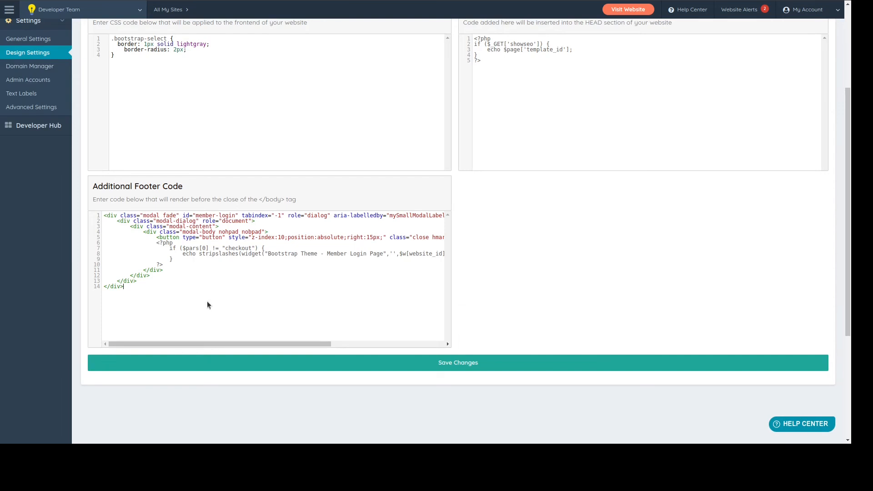
click(435, 364)
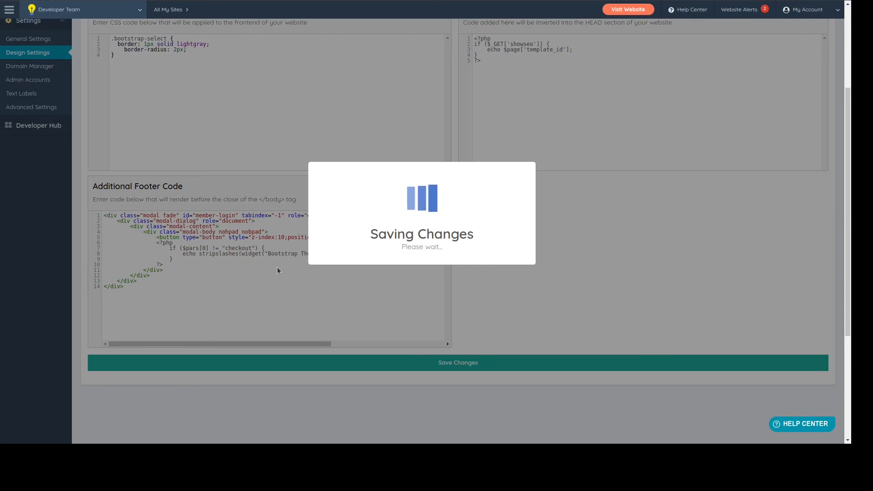
click(255, 275)
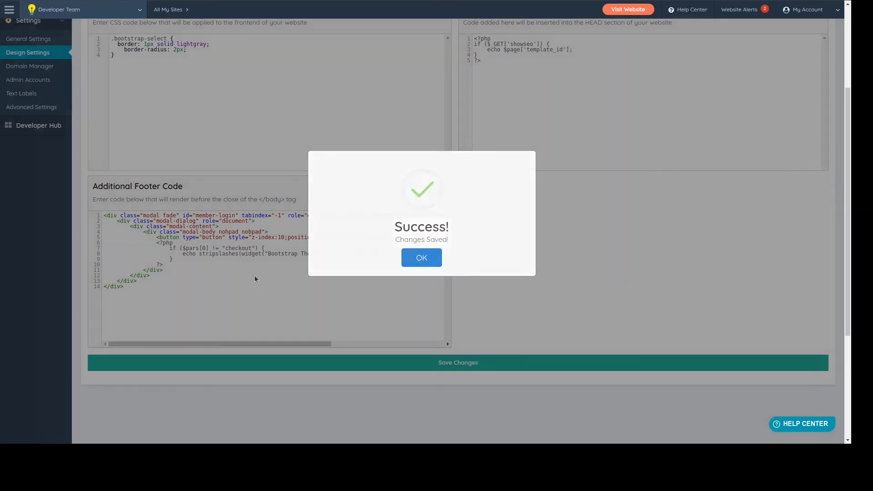
scroll(104, 242, up, 4)
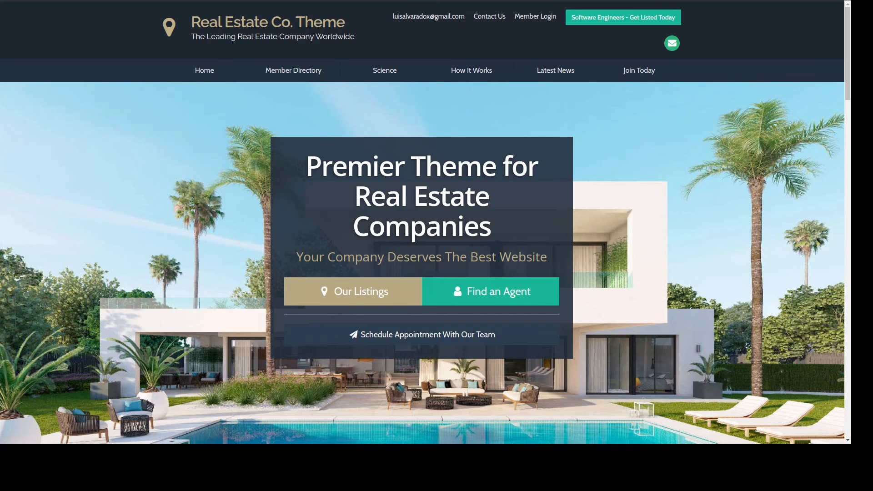
- Switch to Sublime Text, paste data-toggle="modal" data-target="#member-login" into the empty file, enlarge the text and copy the line
key(alt+Tab)
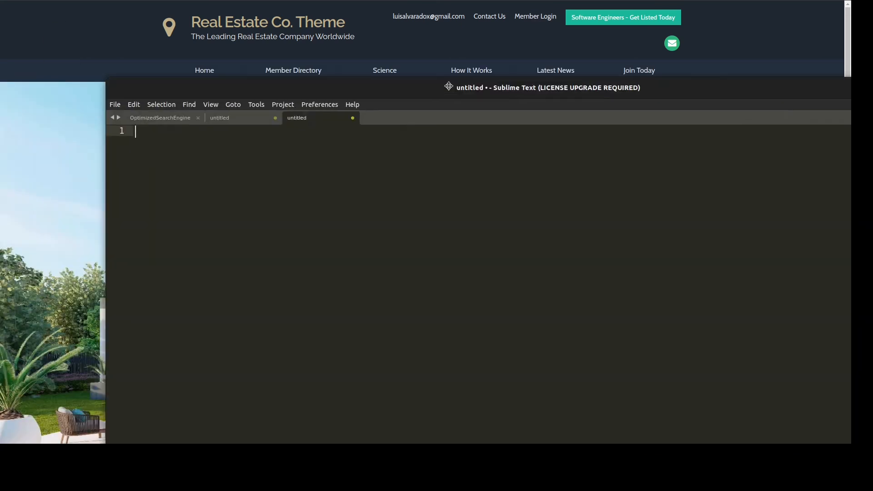
key(ctrl+v)
key(ctrl+equal)
key(ctrl+equal)
key(ctrl+equal)
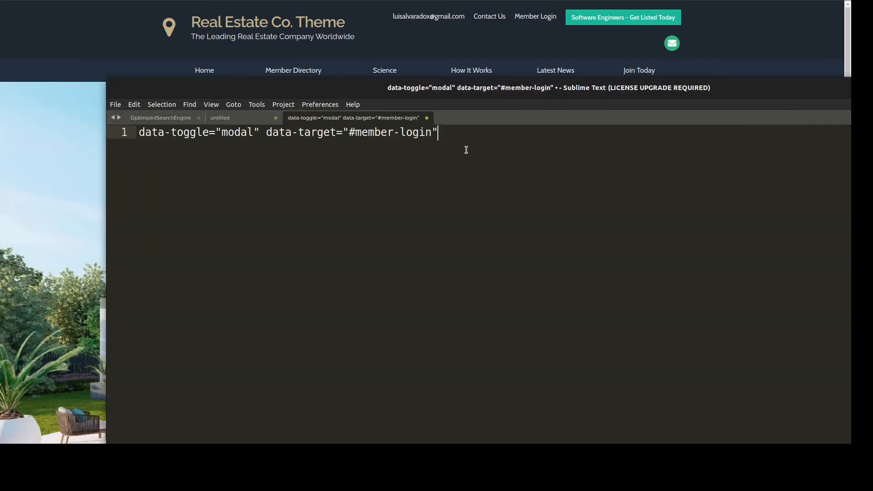
key(shift+Home)
key(ctrl+c)
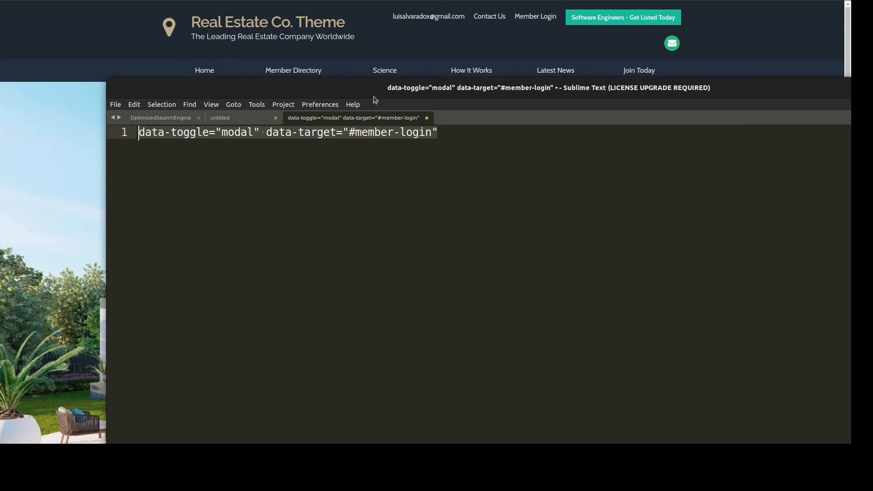
drag(377, 92, 519, 129)
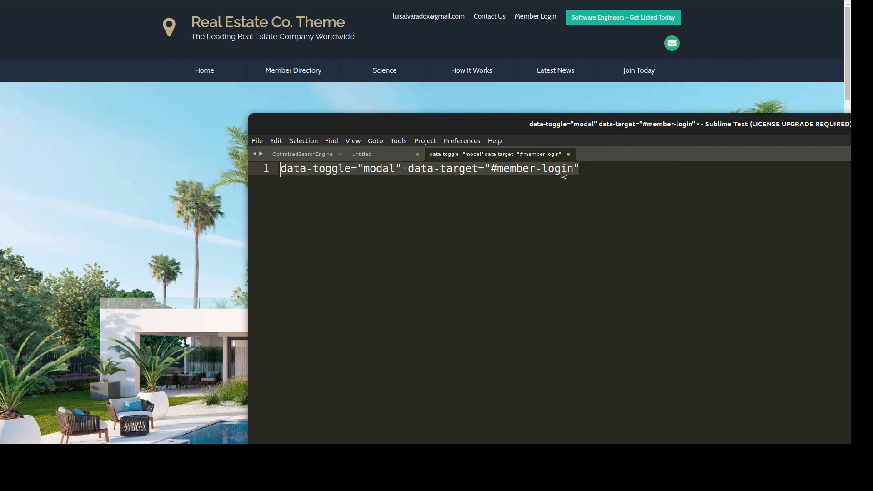
- Back in the site admin, set the Top Header Menu's Member Login item inline attribute to data-toggle="modal" data-target="#member-login"
key(alt+Tab)
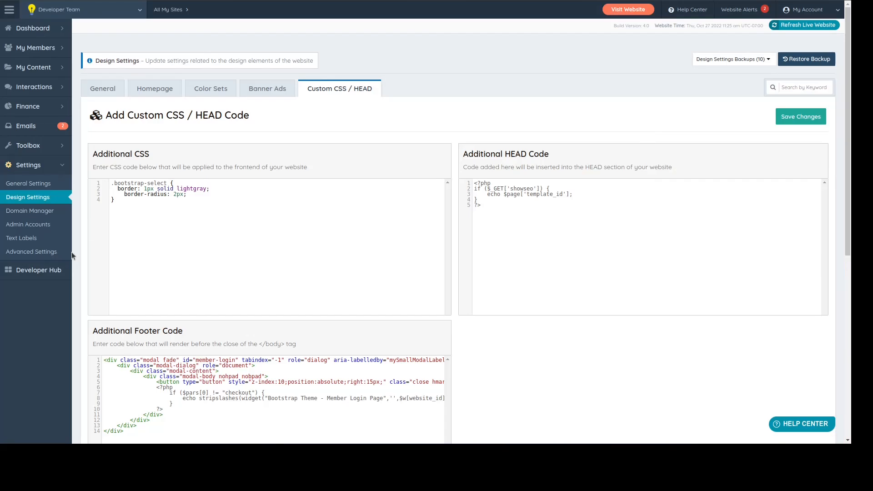
mouse_move(31, 146)
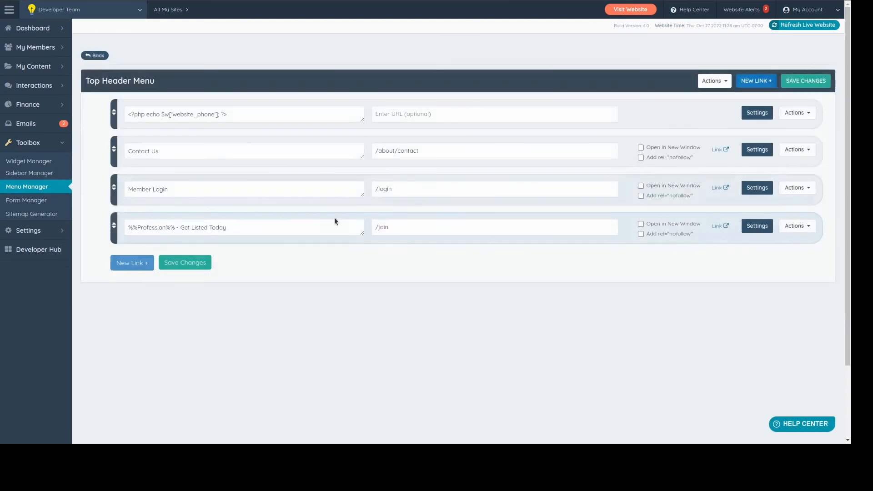
click(757, 188)
click(290, 220)
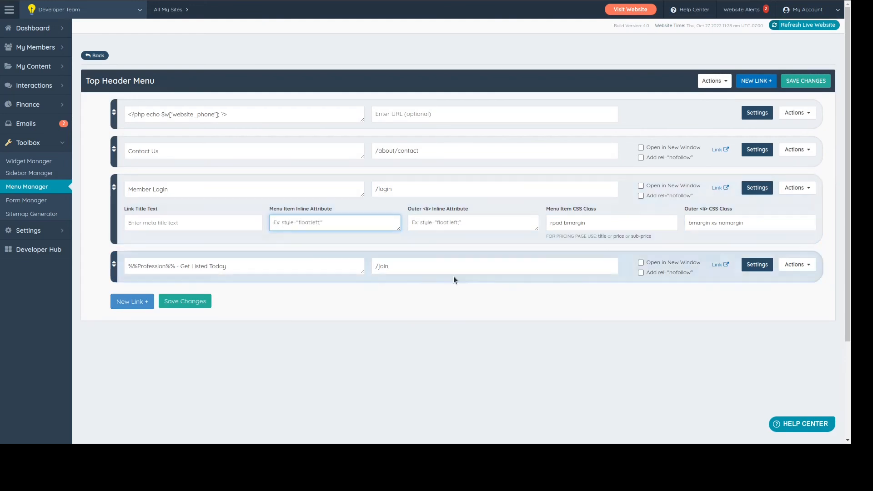
key(ctrl+v)
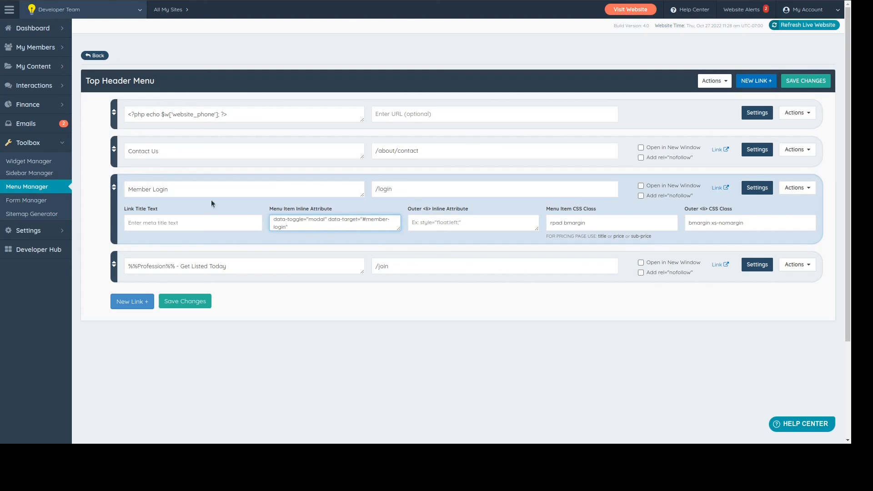
- Set the Member Login item's URL to # and save the menu changes
drag(407, 187, 348, 187)
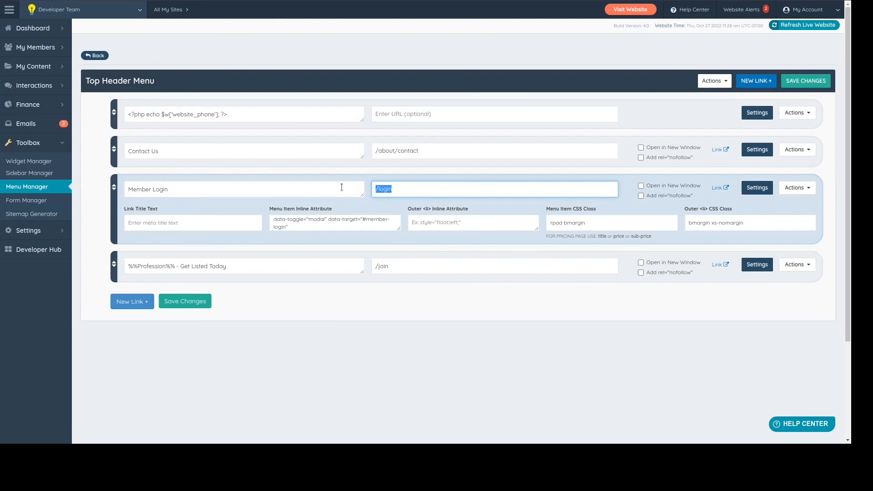
text(#)
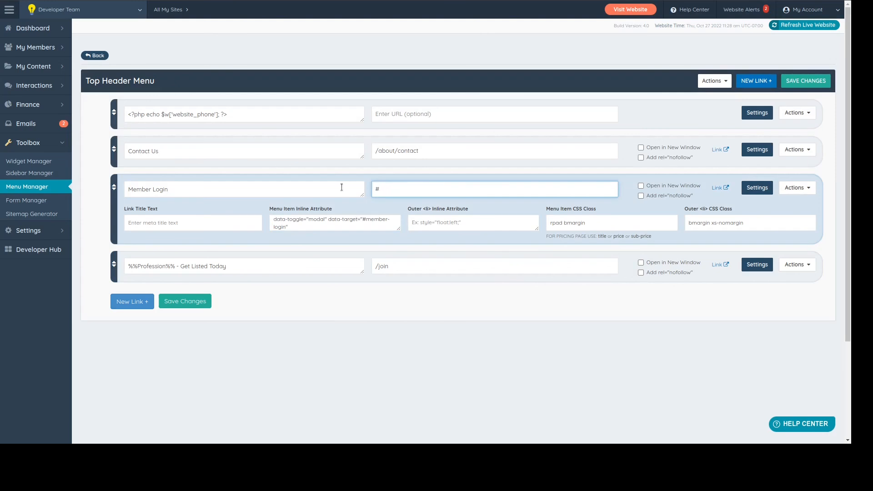
click(801, 82)
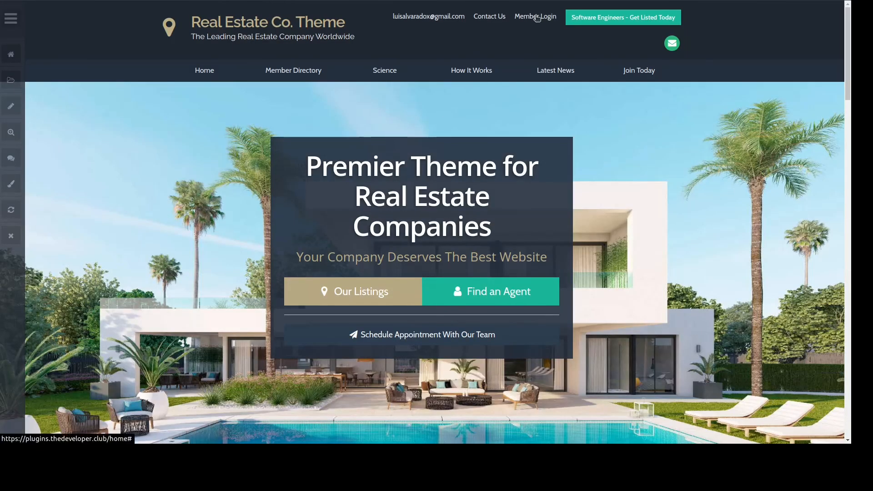
- Test the Member Login link on the live homepage, close the login popup and look over the page
click(536, 18)
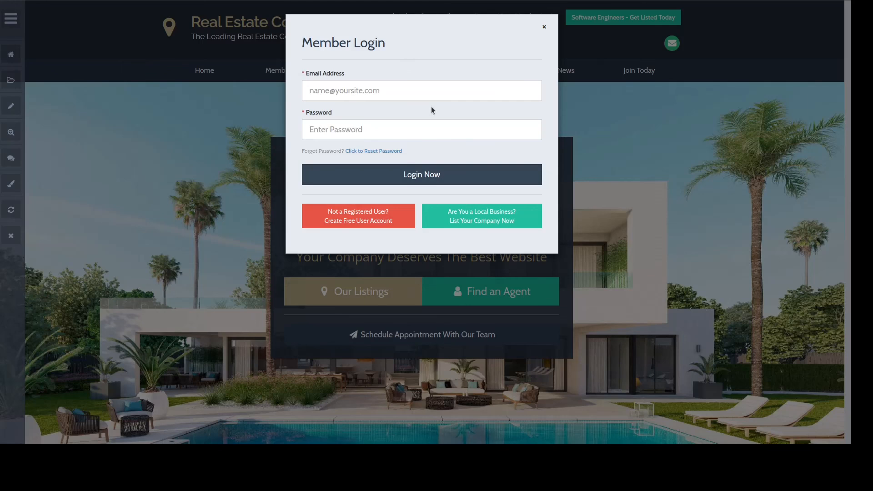
click(545, 27)
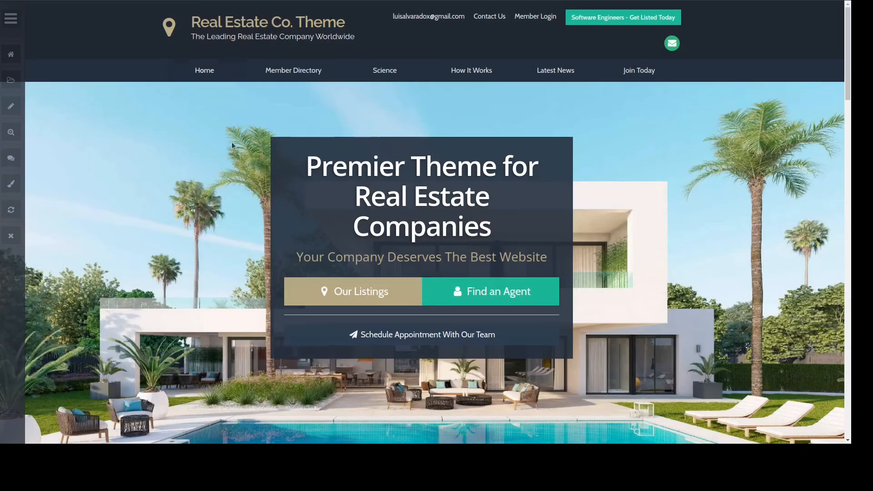
scroll(215, 212, down, 3)
scroll(234, 192, up, 3)
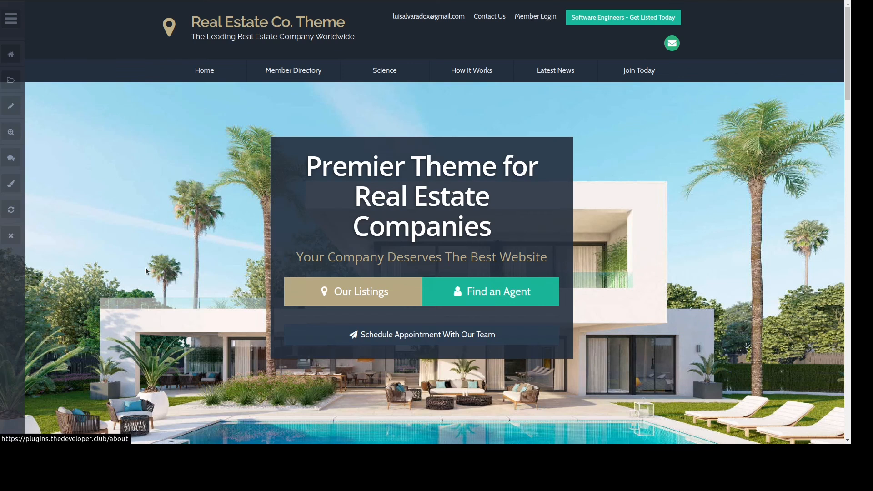
- Look over the live homepage down to its footer, switch back to the site admin and open the default Footer Menu for customizing
scroll(379, 296, down, 20)
scroll(379, 297, down, 10)
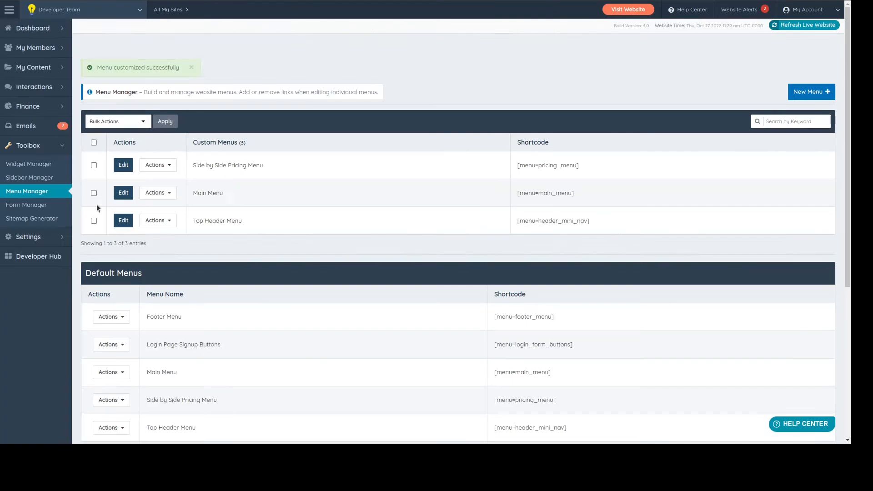
scroll(302, 273, down, 3)
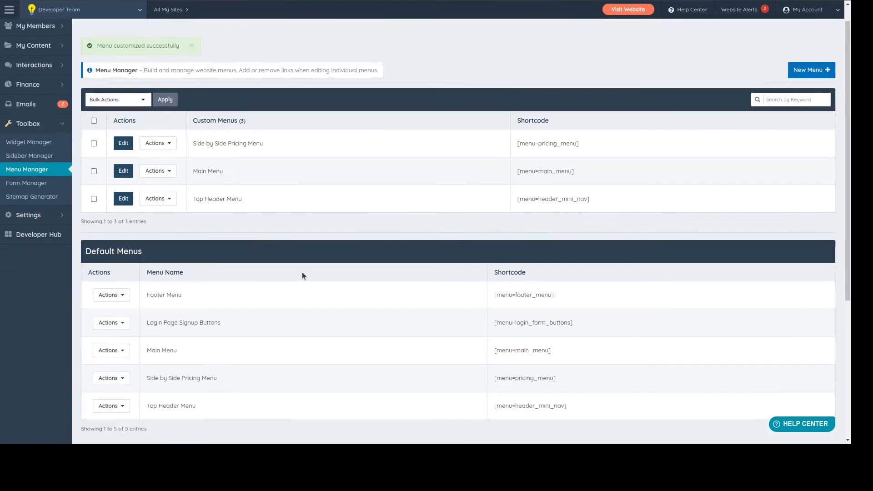
click(109, 173)
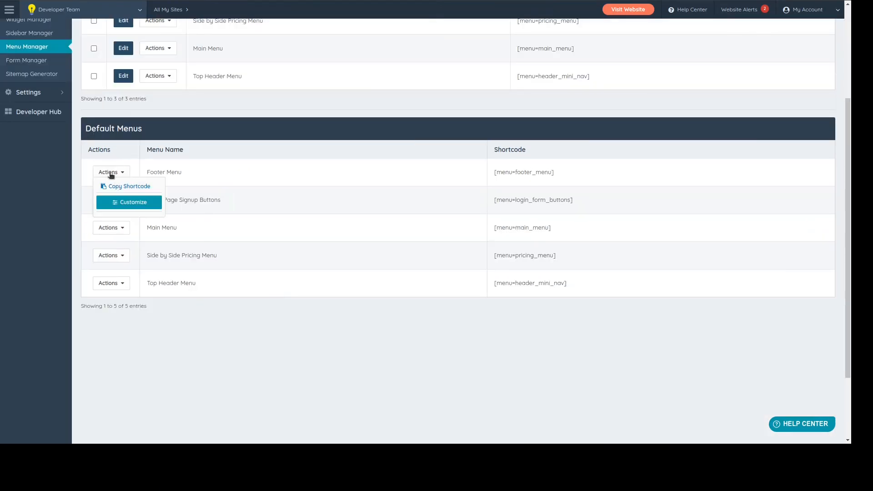
click(120, 203)
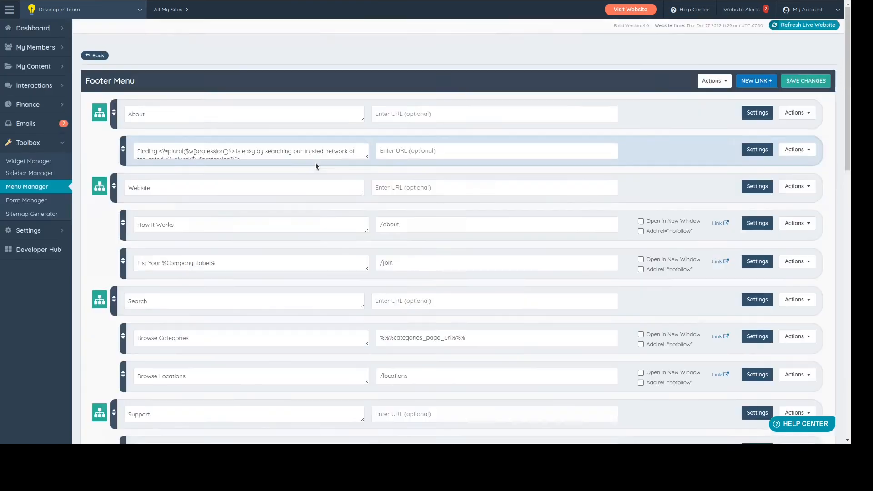
- Set the URL of the Member Login item under Support in the Footer Menu to #
scroll(316, 163, down, 3)
scroll(316, 170, down, 2)
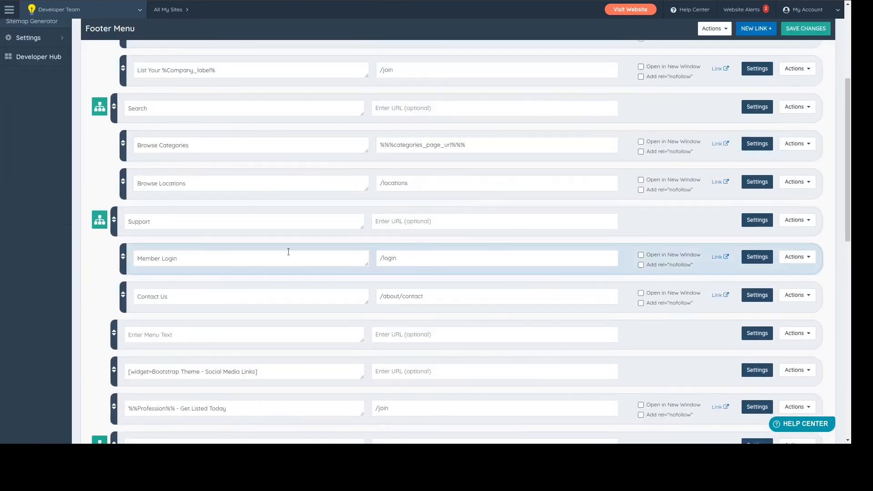
triple_click(425, 252)
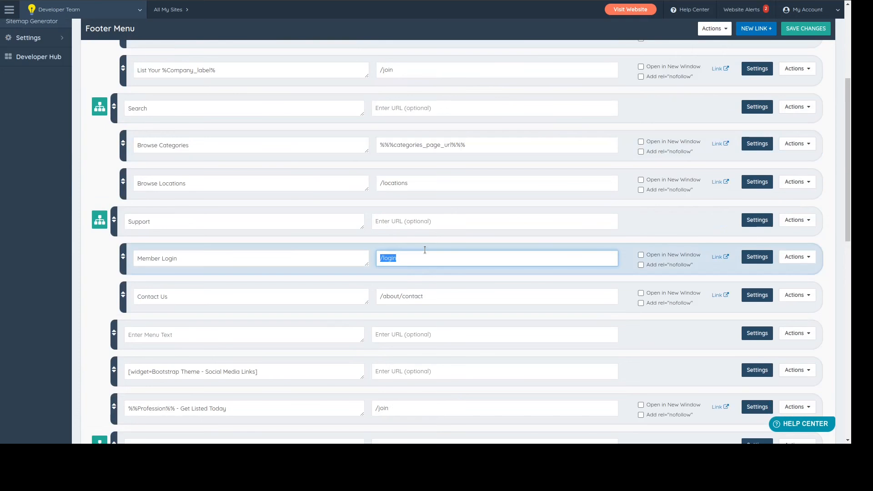
text(#)
- Set the footer Member Login item's inline attribute to data-toggle="modal" data-target="#member-login" and save the menu changes
click(758, 257)
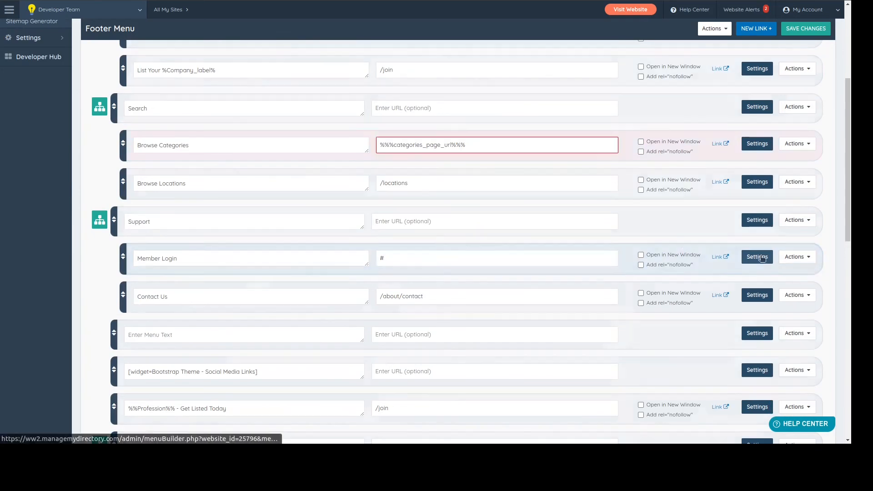
click(306, 296)
key(ctrl+v)
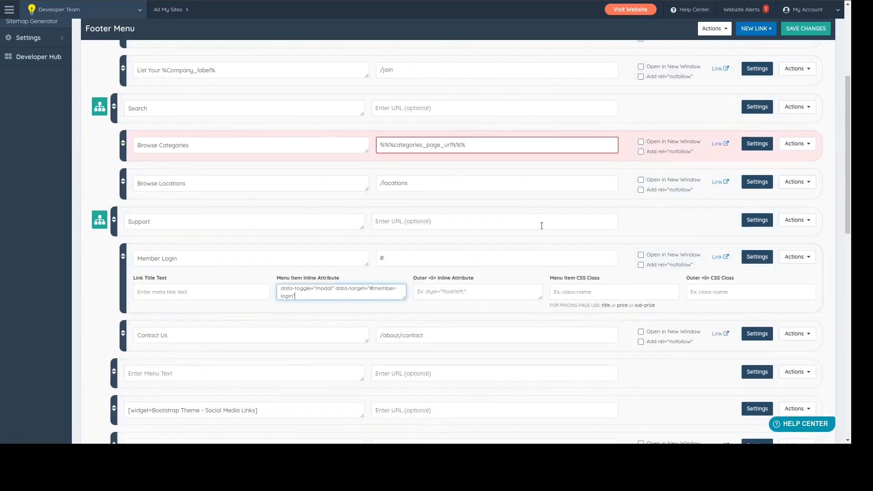
click(818, 28)
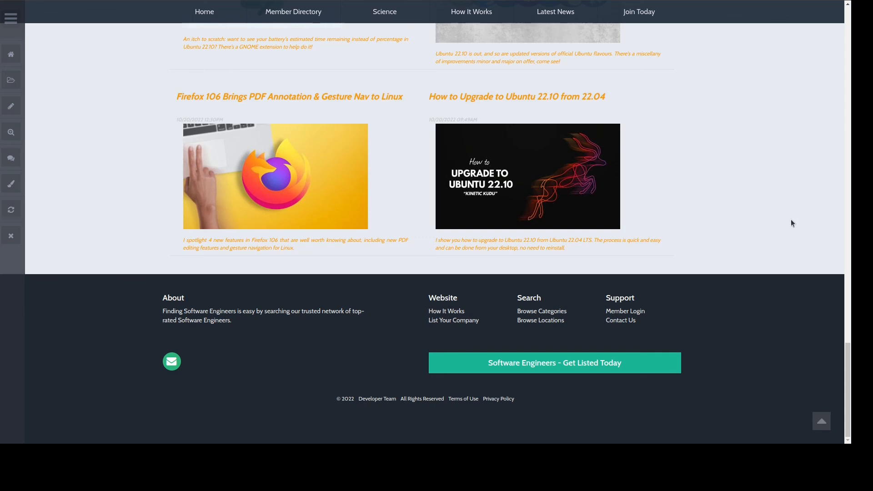
- Reload the live homepage and test the Member Login links in the footer and header, closing the login popup each time
key(F5)
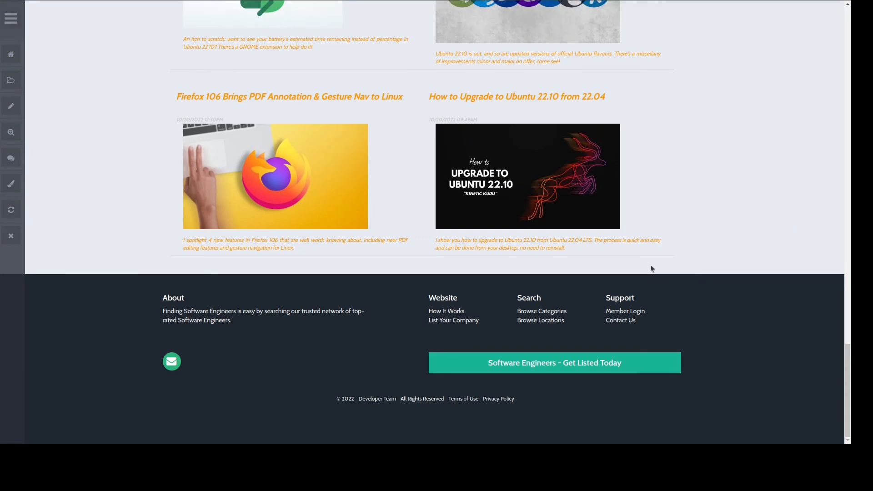
click(626, 311)
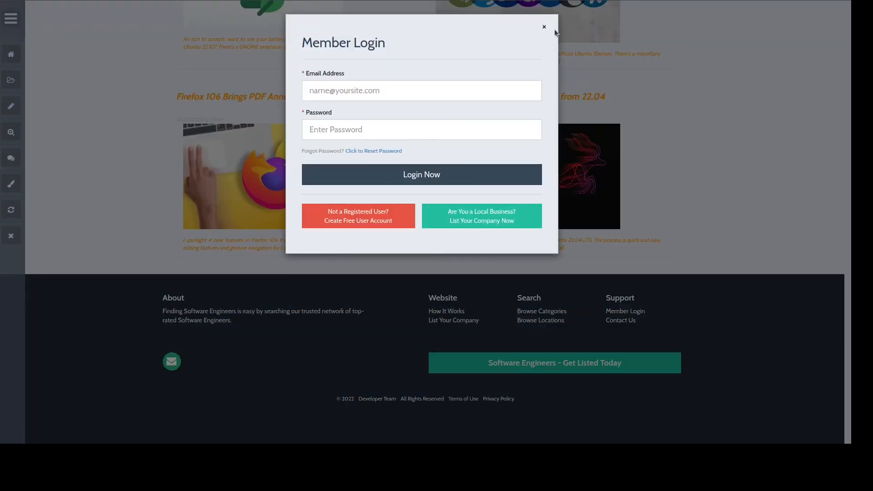
click(545, 28)
scroll(765, 148, up, 15)
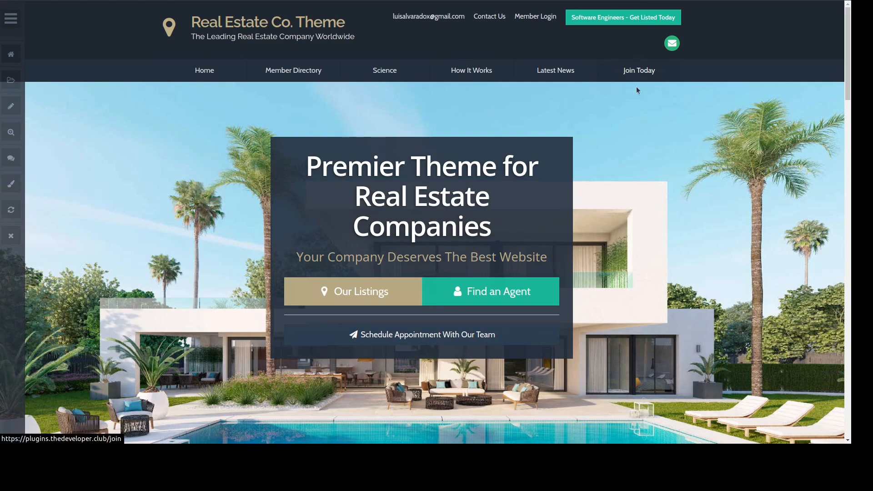
click(538, 16)
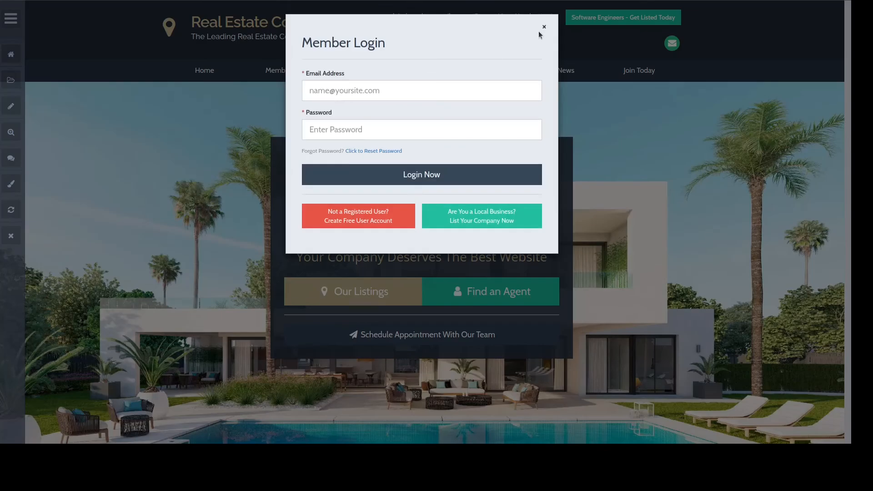
click(545, 28)
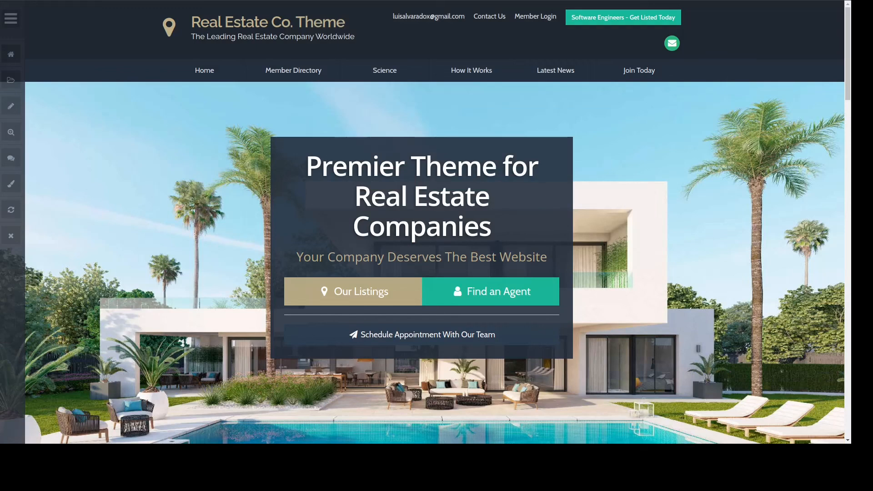
- Open the site's members-only events page and test its Click to Login link twice, closing the login popup each time
key(BackSpace)
text(home)
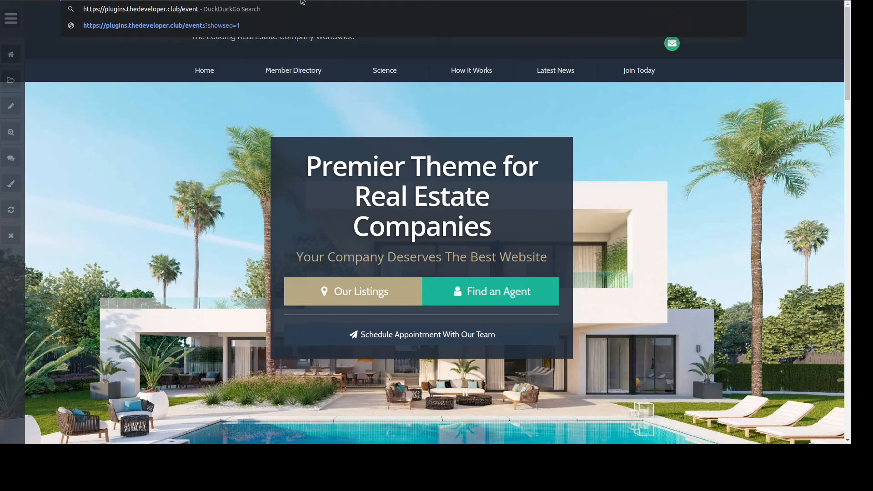
key(Return)
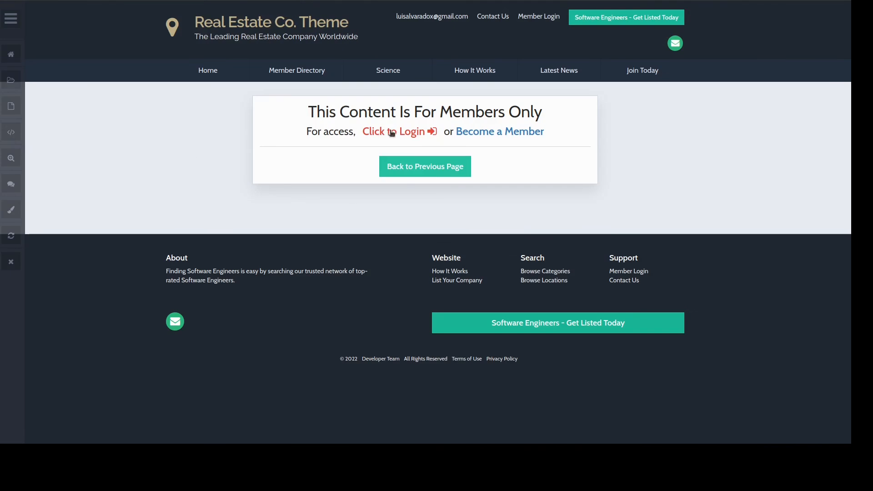
click(392, 132)
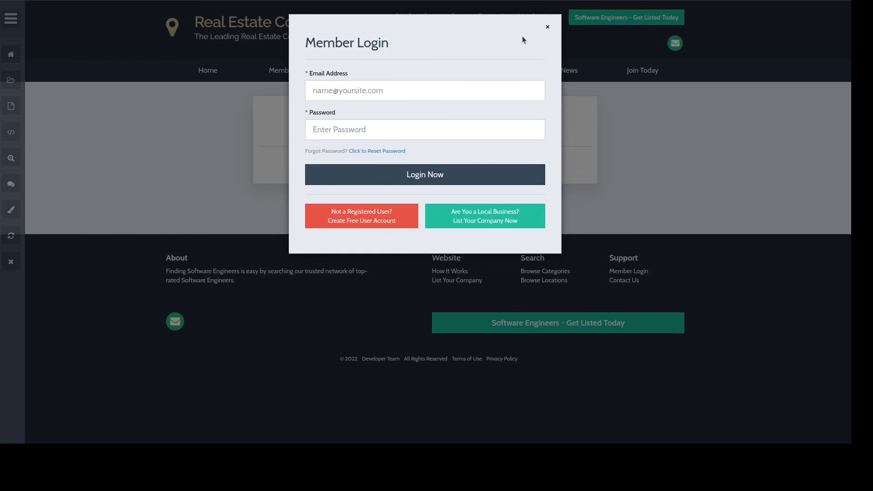
click(549, 27)
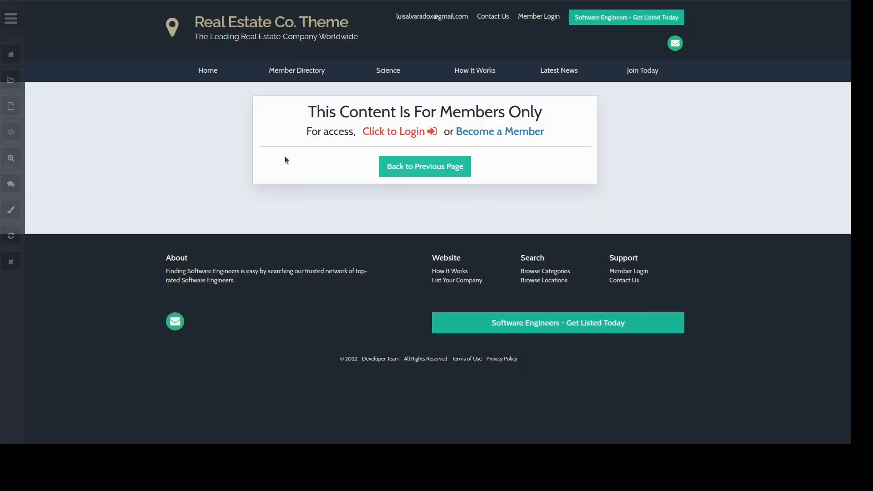
click(404, 133)
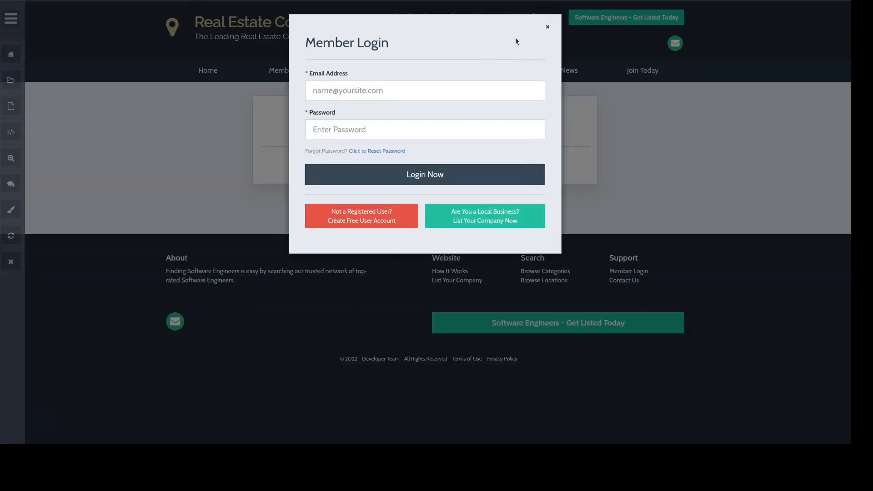
click(547, 28)
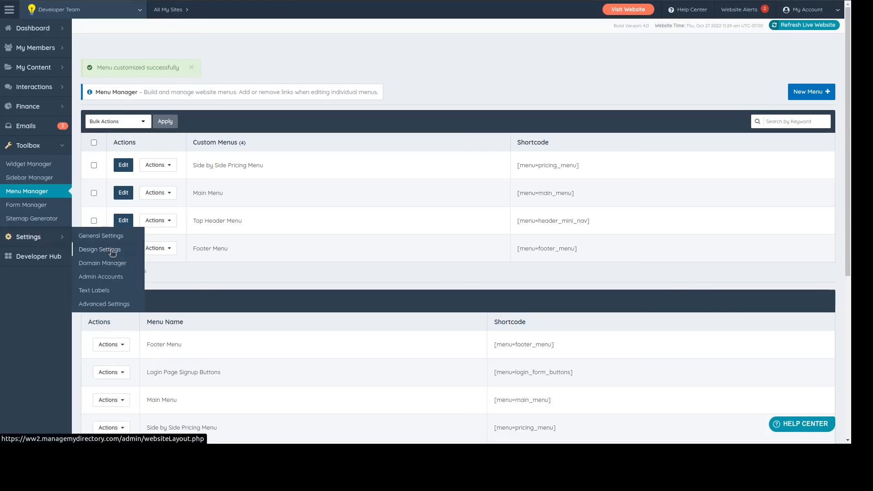
- Reopen the login popup from the members-only page, check its email address and password fields without filling them in, and close it
click(157, 192)
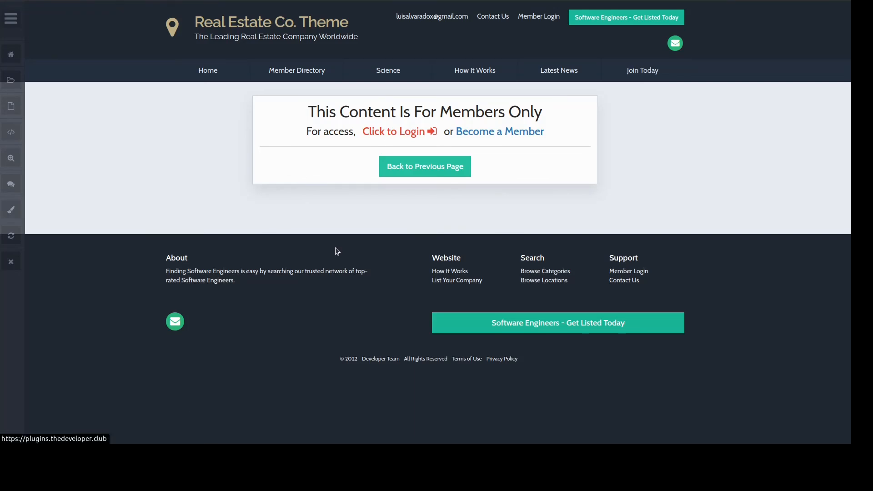
click(405, 133)
click(306, 97)
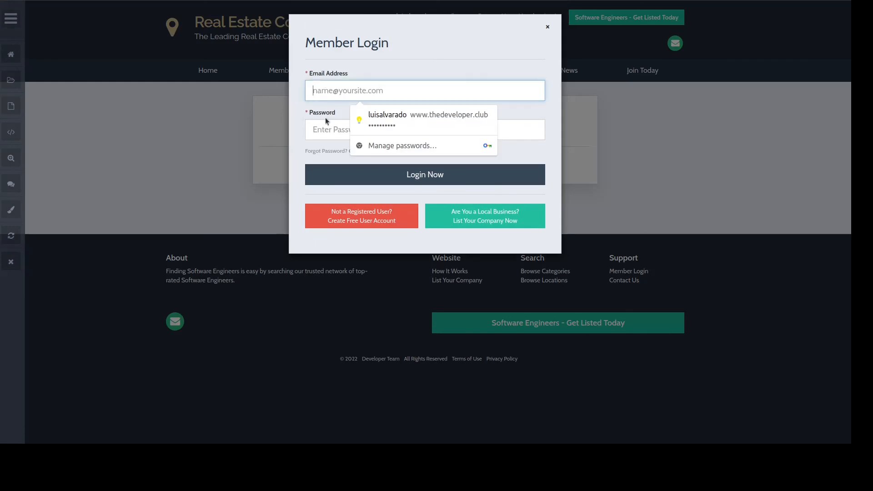
click(326, 131)
click(180, 187)
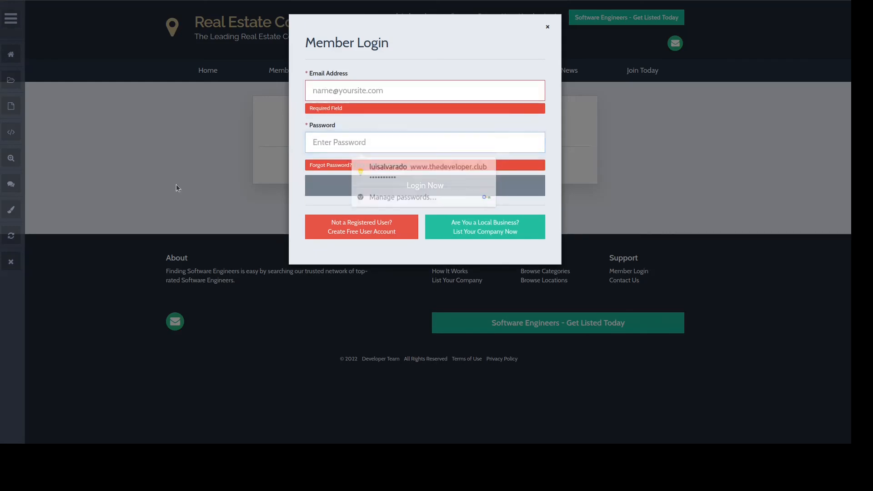
click(548, 26)
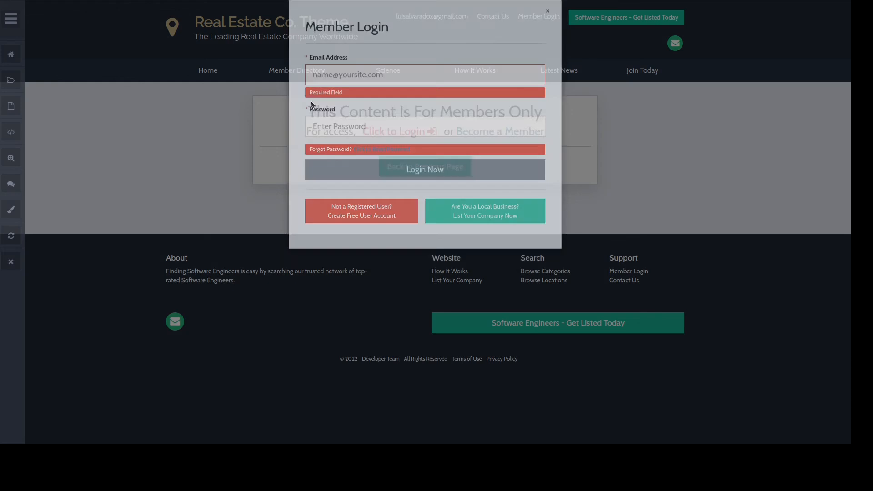